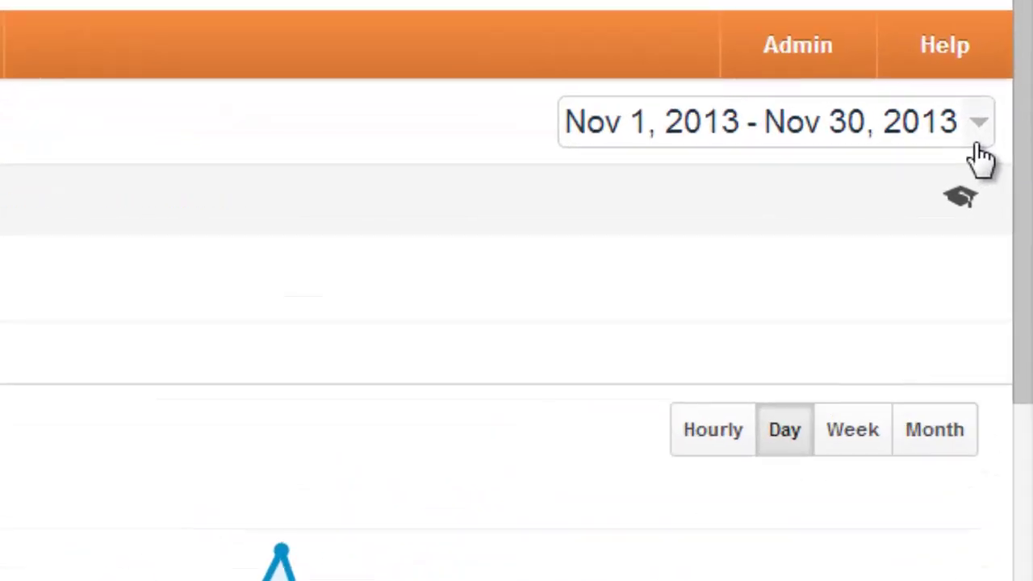
Set the report range to Oct 1 – Nov 30, 2013 and look over the 1,129 people and 2,057 visits
{"action": "left_click", "coordinate": [978, 130]}
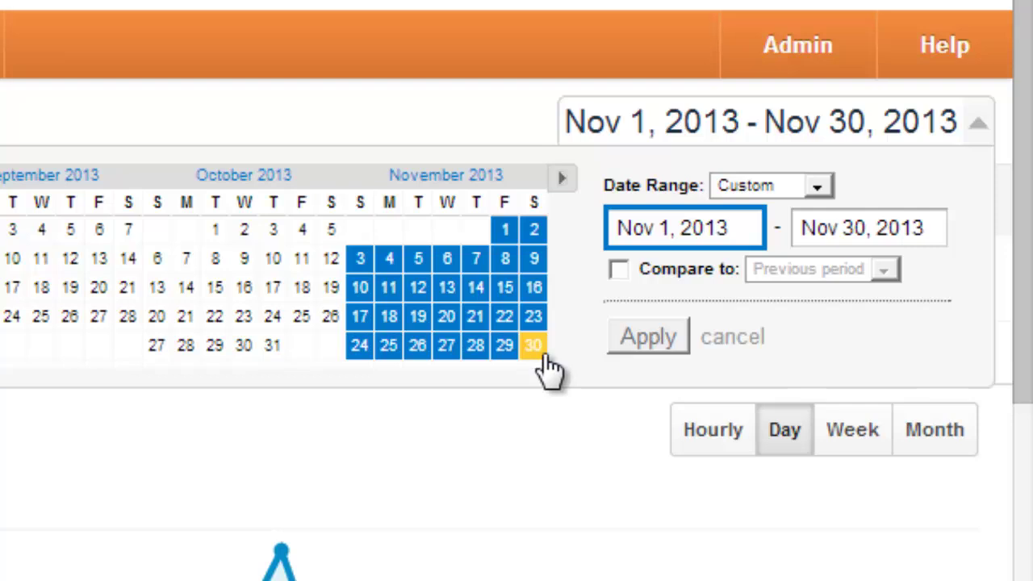
{"action": "left_click", "coordinate": [367, 267]}
{"action": "left_click", "coordinate": [529, 265]}
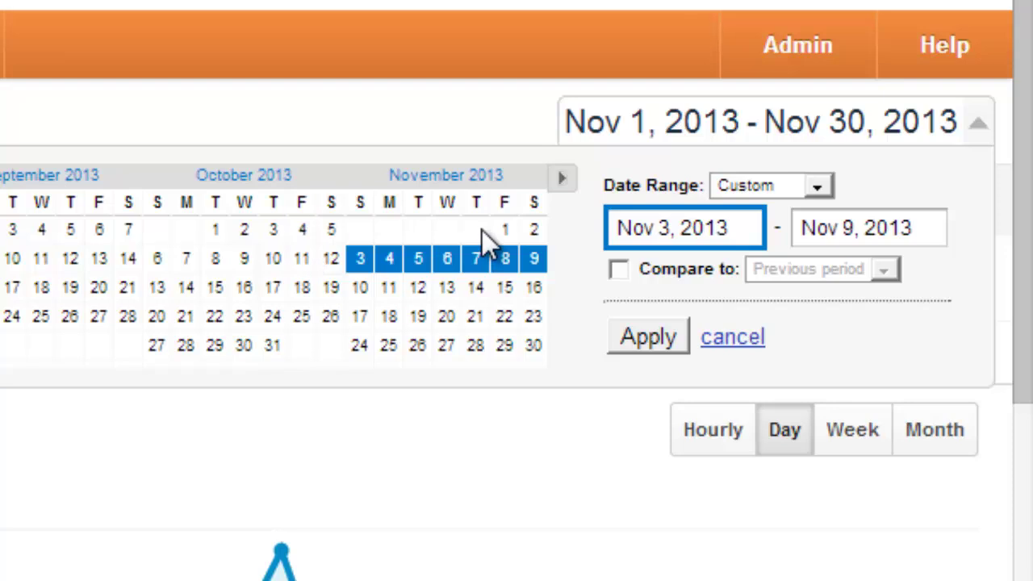
{"action": "left_click", "coordinate": [504, 232]}
{"action": "left_click", "coordinate": [533, 347]}
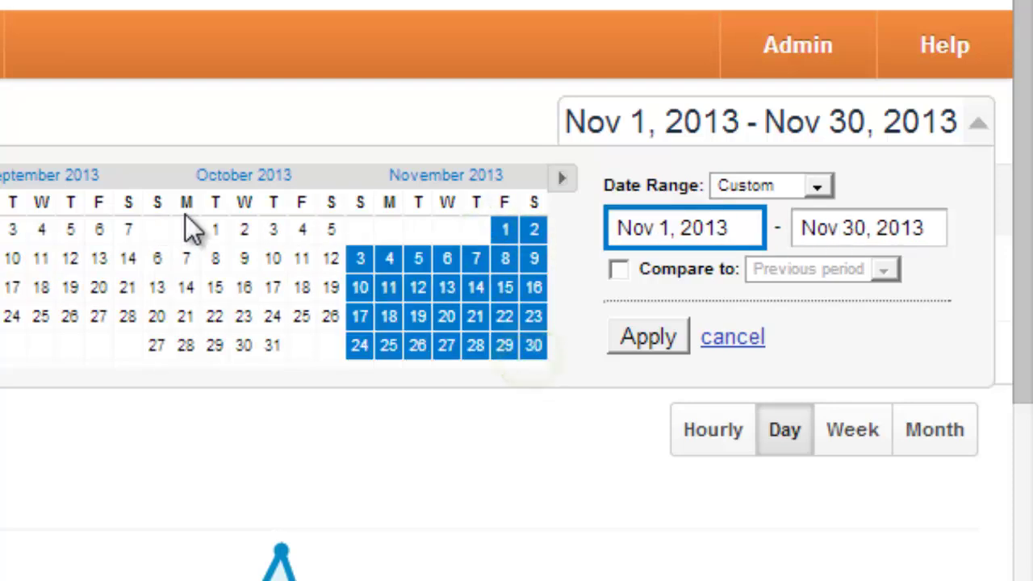
{"action": "left_click", "coordinate": [215, 231]}
{"action": "left_click", "coordinate": [534, 347]}
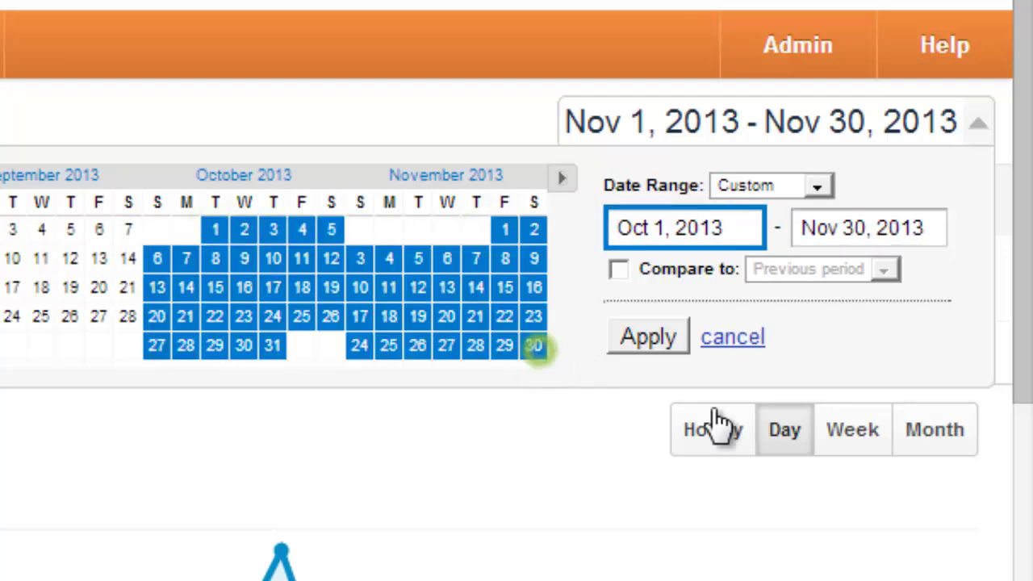
{"action": "left_click", "coordinate": [655, 350]}
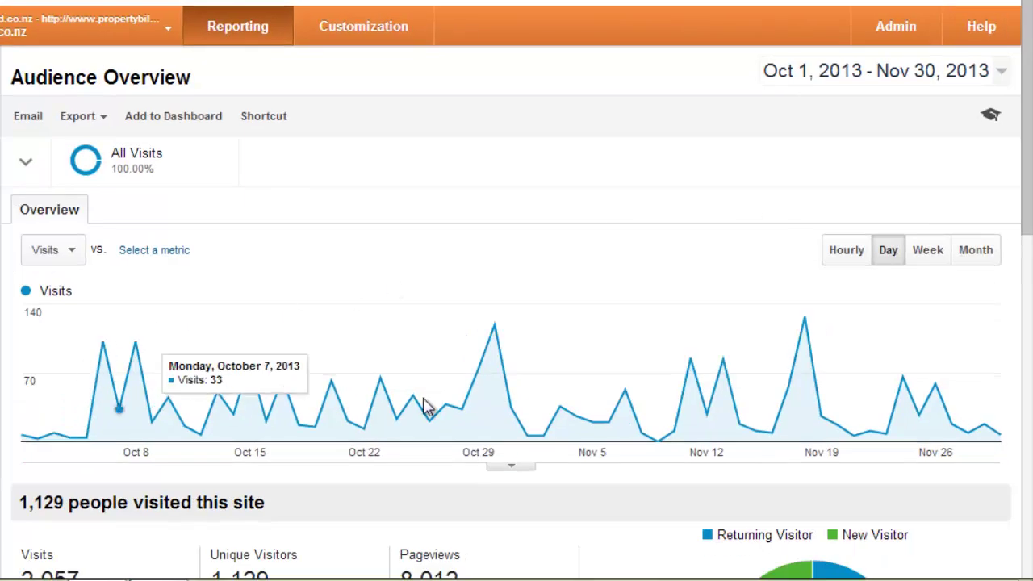
{"action": "scroll", "coordinate": [726, 299], "scroll_direction": "down", "scroll_amount": 4}
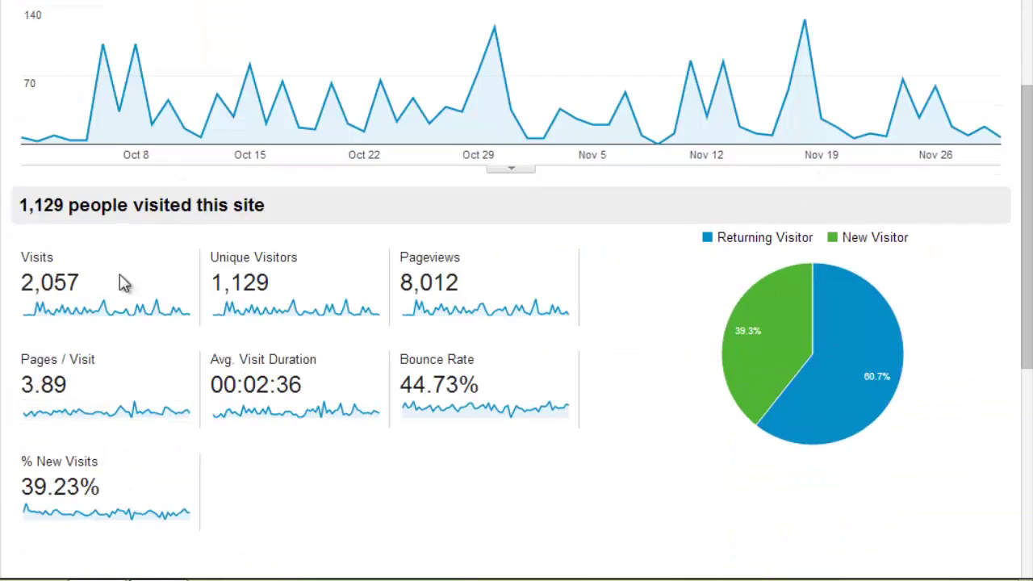
{"action": "scroll", "coordinate": [668, 259], "scroll_direction": "up", "scroll_amount": 4}
Set the range to Nov 1–30, 2013 compared with the previous period, Oct 2–31, 2013
{"action": "left_click", "coordinate": [1004, 76]}
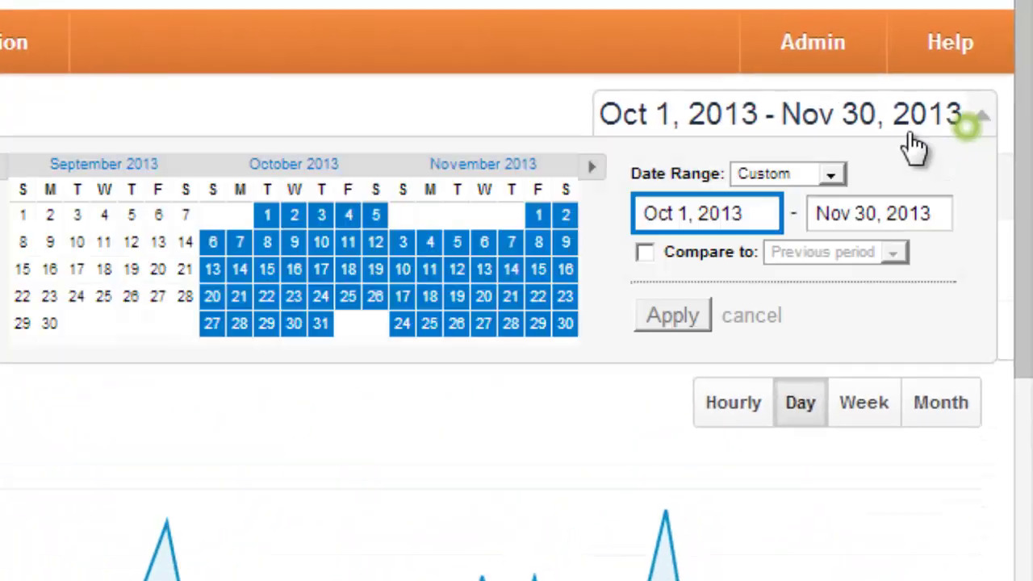
{"action": "left_click", "coordinate": [538, 215]}
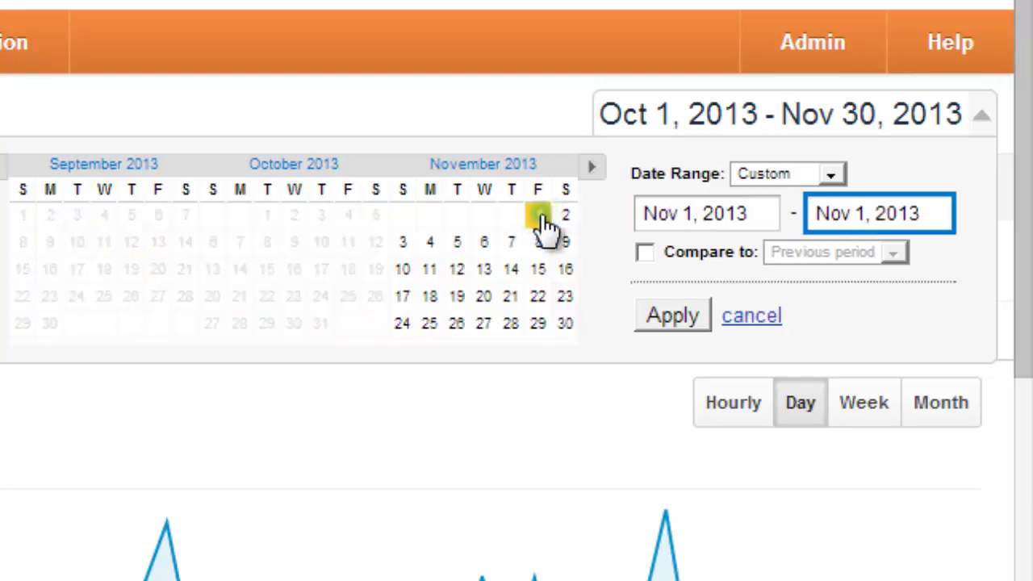
{"action": "left_click", "coordinate": [565, 324]}
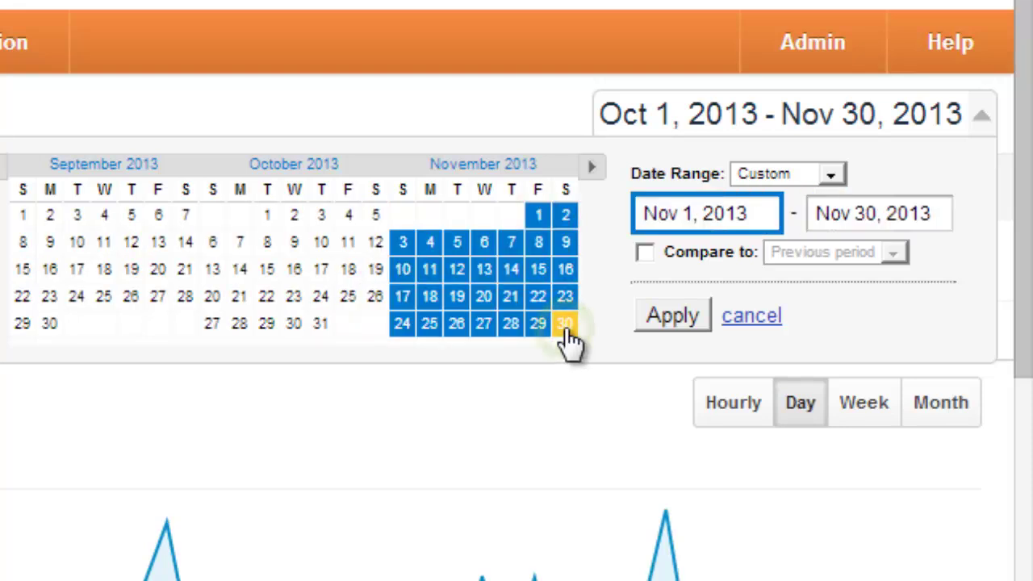
{"action": "left_click", "coordinate": [645, 254]}
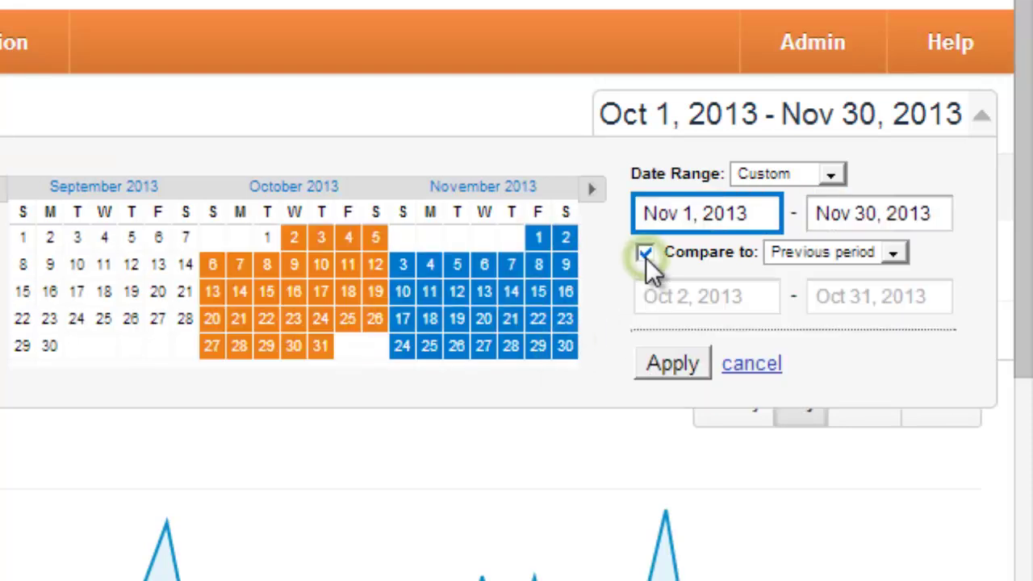
{"action": "left_click", "coordinate": [659, 374]}
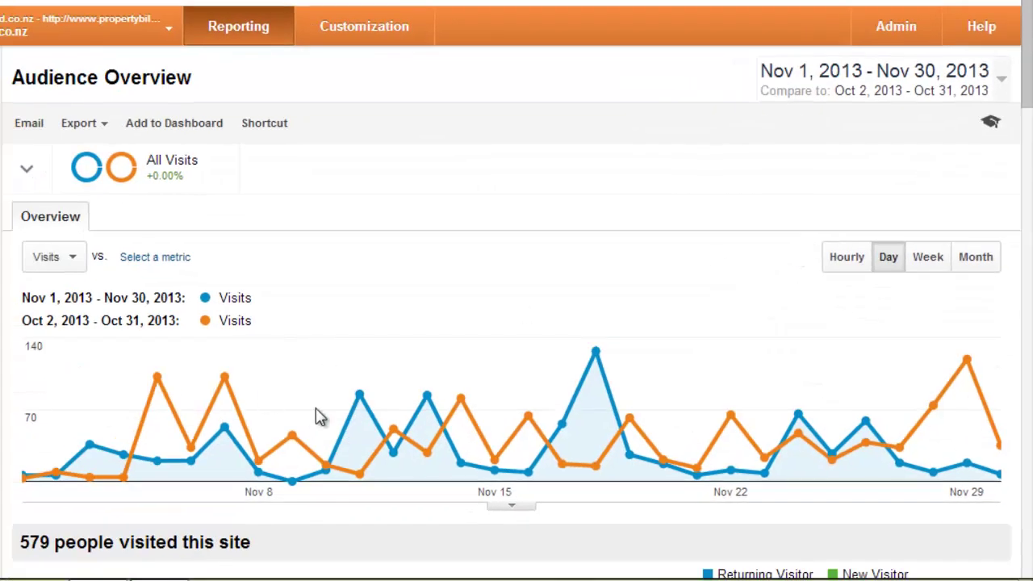
{"action": "scroll", "coordinate": [321, 416], "scroll_direction": "down", "scroll_amount": 2}
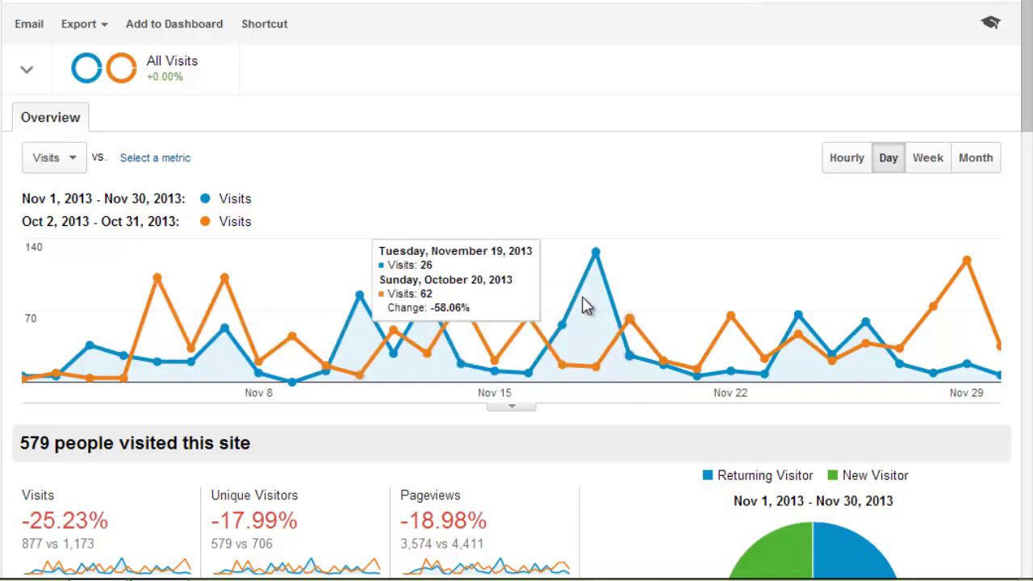
{"action": "scroll", "coordinate": [586, 425], "scroll_direction": "down", "scroll_amount": 5}
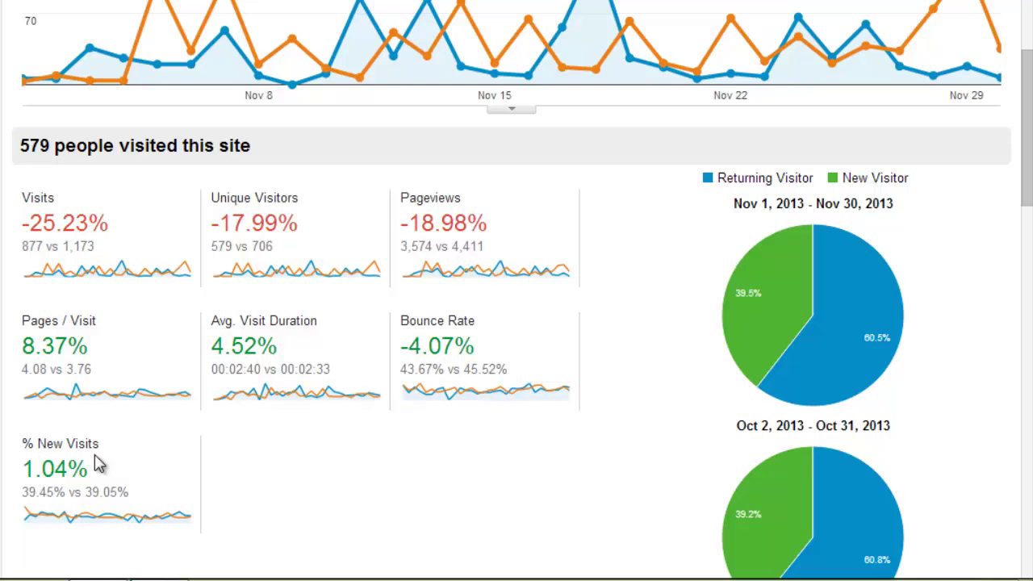
{"action": "scroll", "coordinate": [396, 440], "scroll_direction": "up", "scroll_amount": 7}
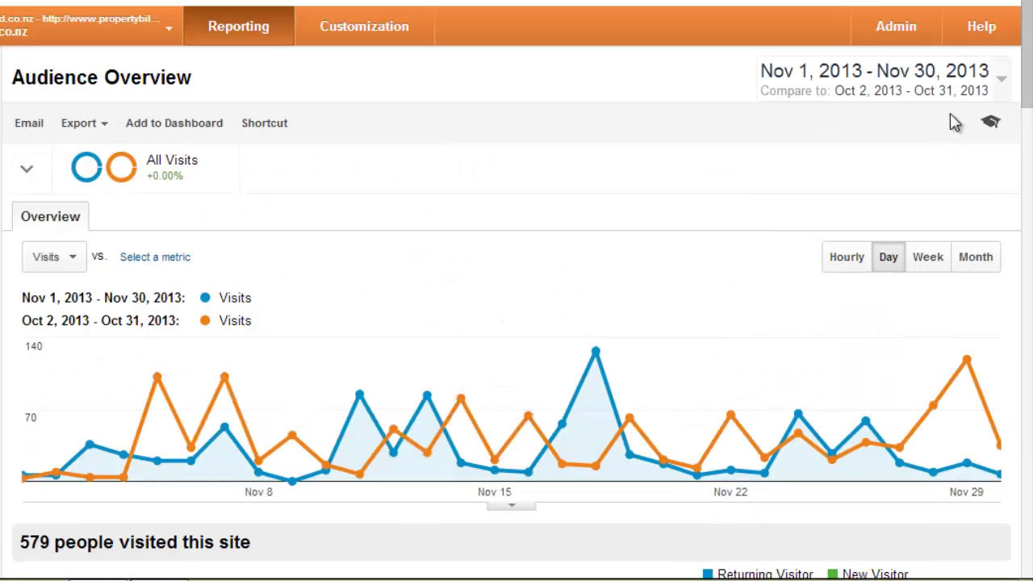
Turn off the previous-period comparison, leaving Nov 1–30 alone with 877 visits and 3,574 pageviews
{"action": "left_click", "coordinate": [999, 77]}
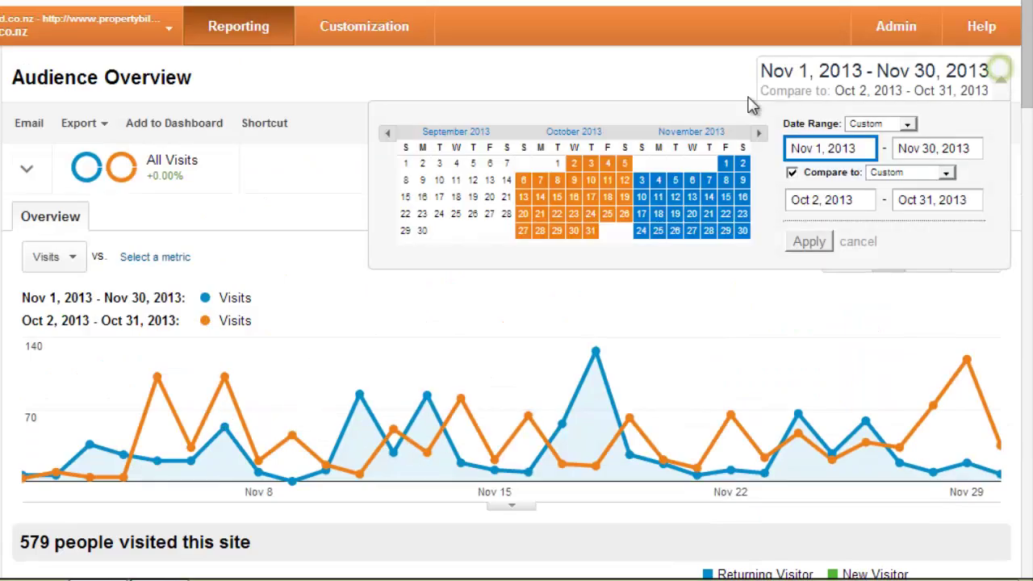
{"action": "left_click", "coordinate": [792, 173]}
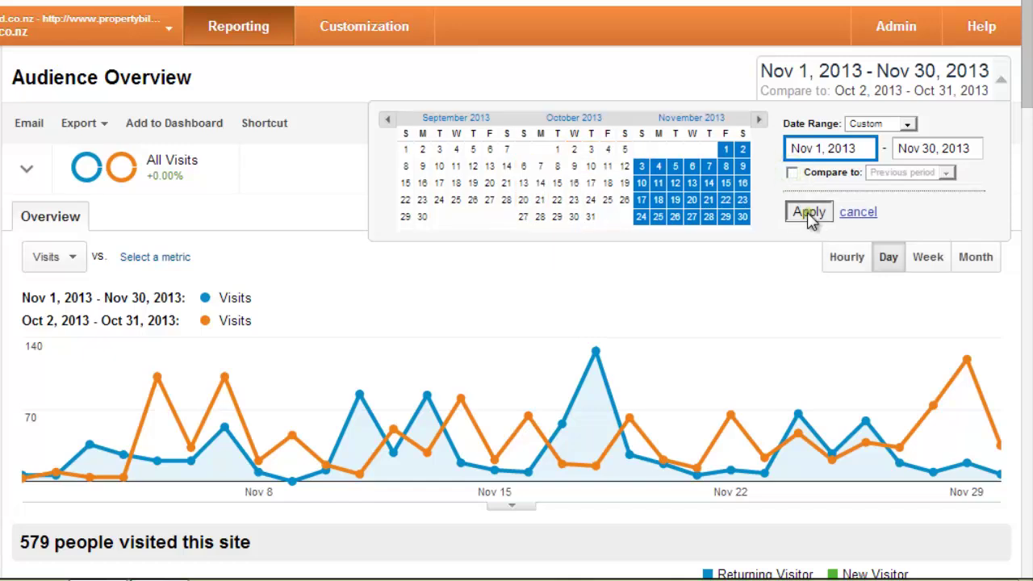
{"action": "left_click", "coordinate": [808, 212]}
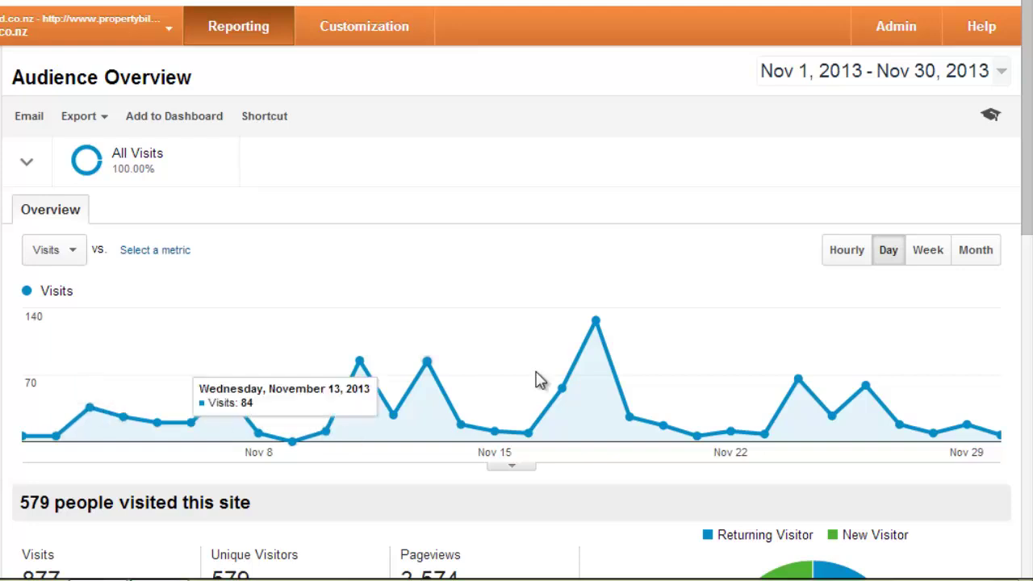
{"action": "scroll", "coordinate": [242, 290], "scroll_direction": "down", "scroll_amount": 1}
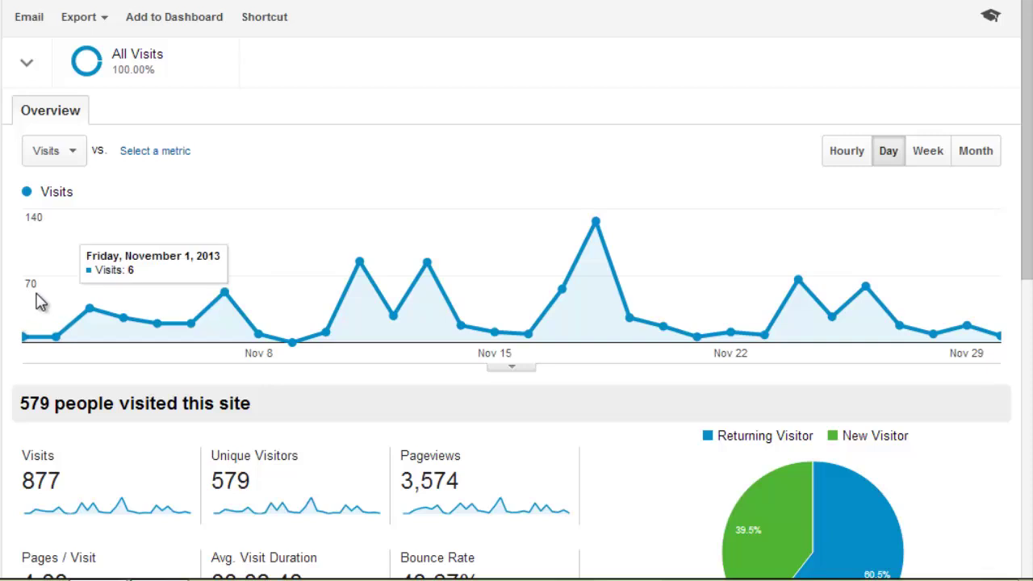
{"action": "scroll", "coordinate": [428, 206], "scroll_direction": "up", "scroll_amount": 1}
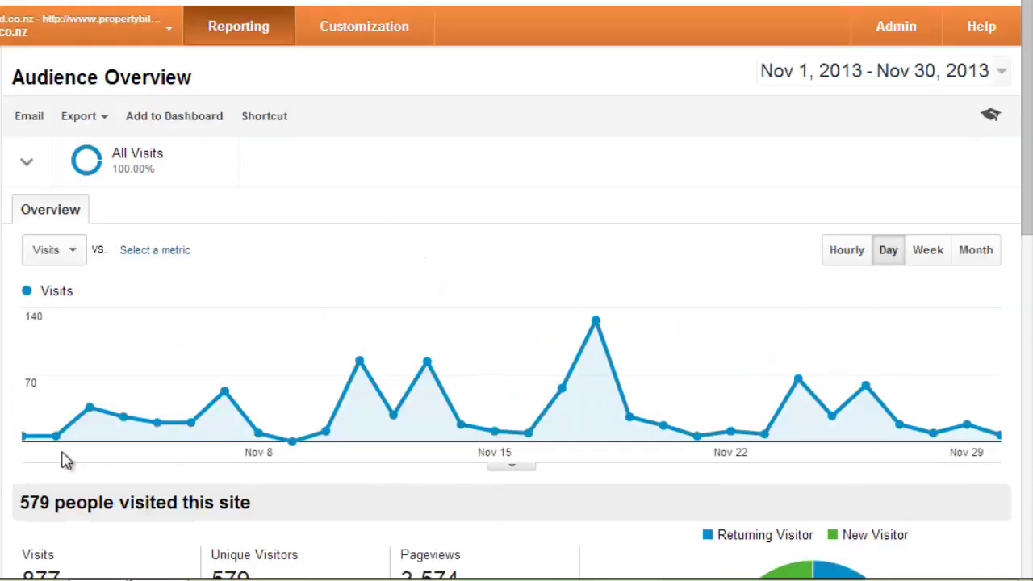
Plot Bounce Rate on the overview chart instead of Visits
{"action": "left_click", "coordinate": [61, 256]}
{"action": "left_click", "coordinate": [68, 257]}
{"action": "left_click", "coordinate": [73, 252]}
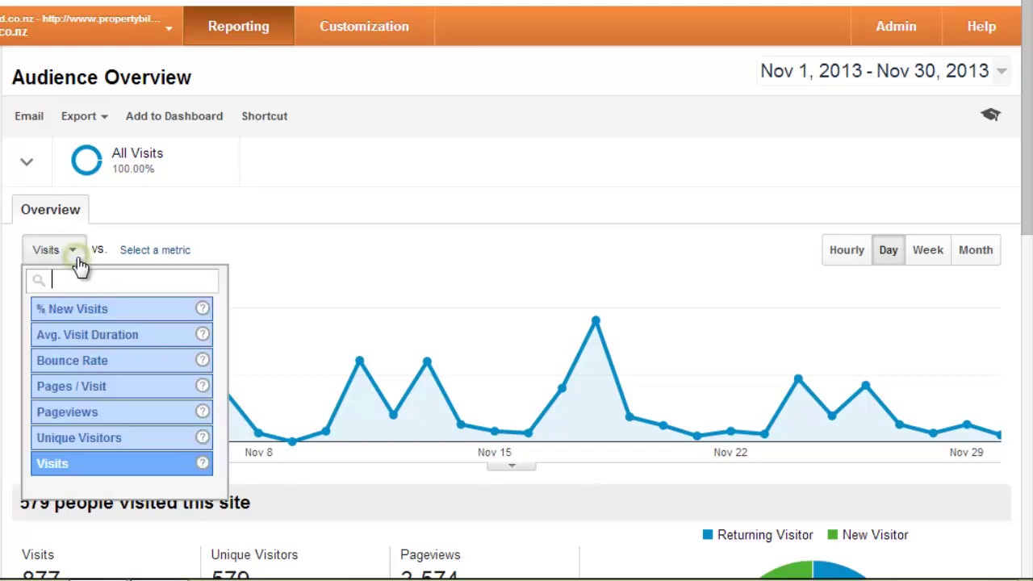
{"action": "left_click", "coordinate": [78, 363]}
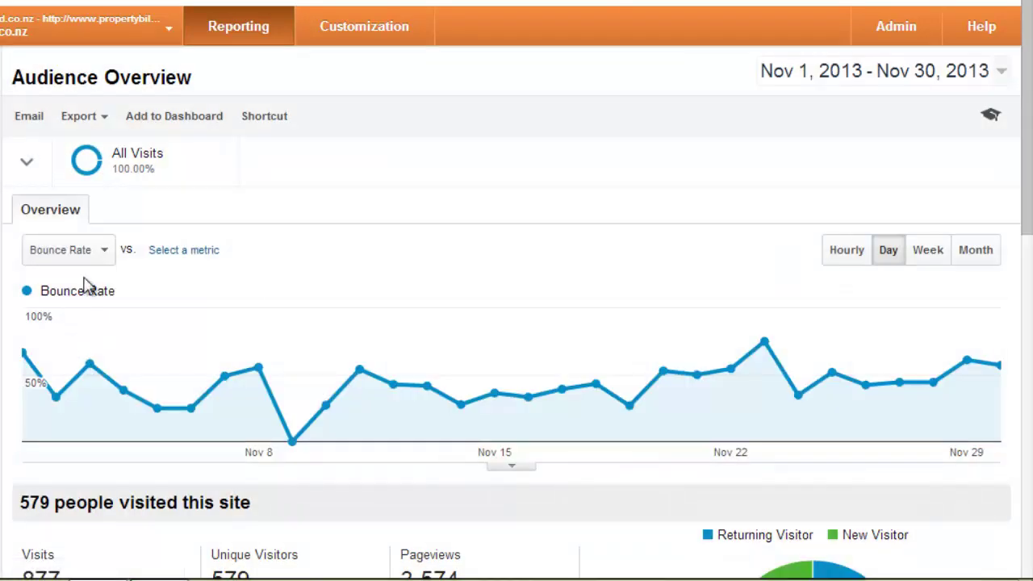
Switch the chart to Avg. Visit Duration, then back to daily Visits
{"action": "left_click", "coordinate": [104, 252]}
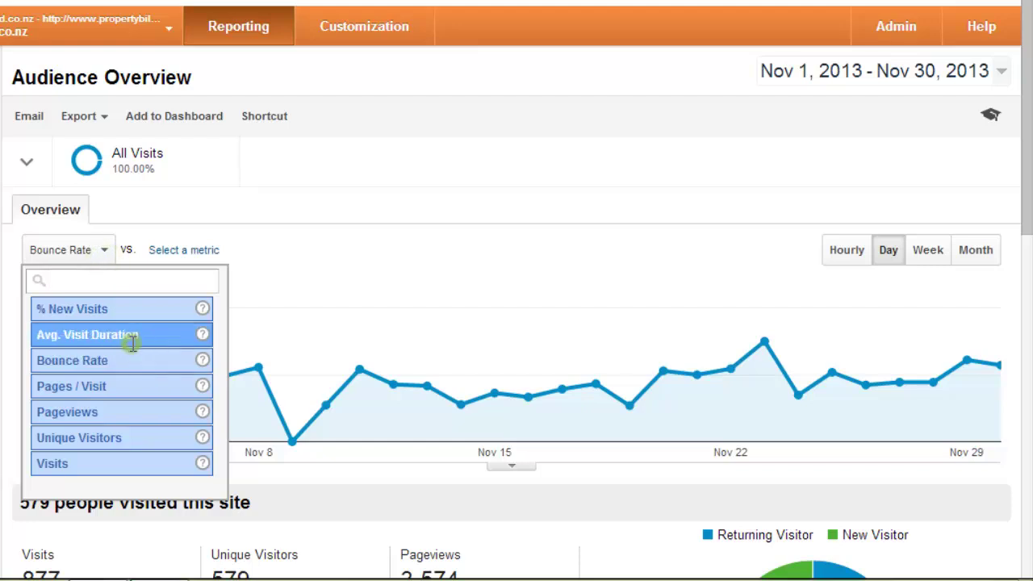
{"action": "left_click", "coordinate": [132, 343]}
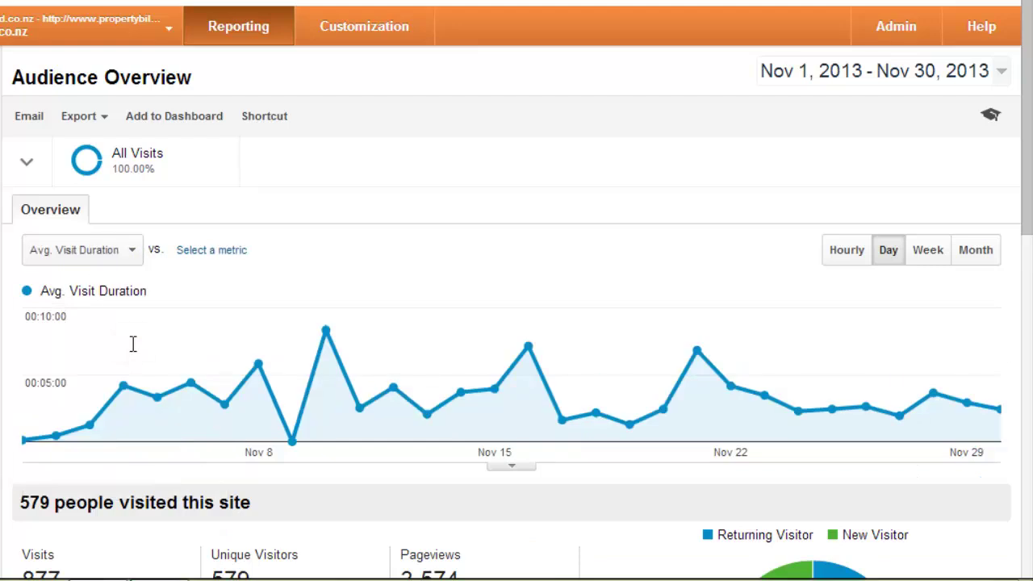
{"action": "left_click", "coordinate": [121, 259]}
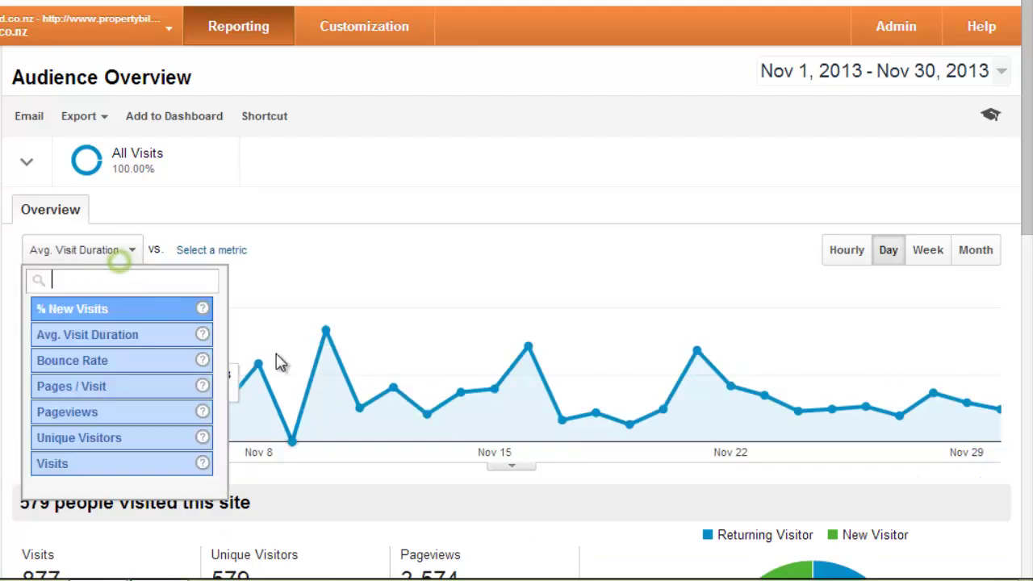
{"action": "left_click", "coordinate": [75, 466]}
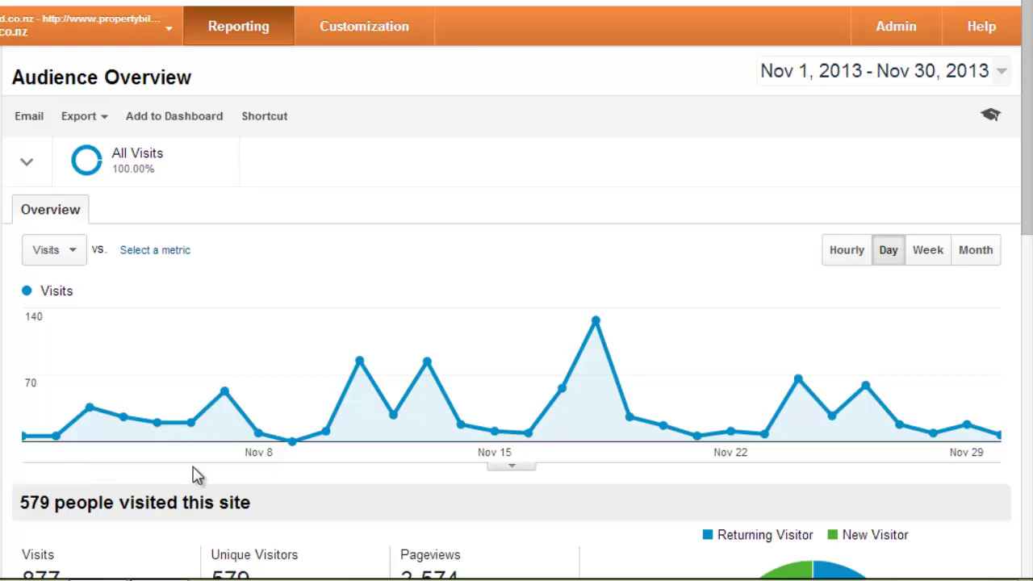
{"action": "left_click", "coordinate": [844, 255]}
{"action": "left_click", "coordinate": [929, 252]}
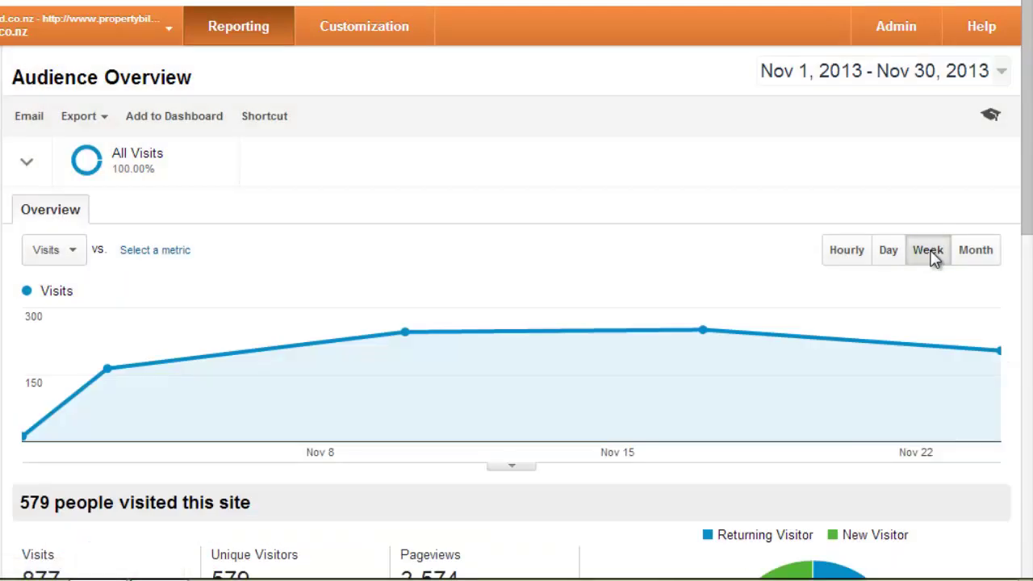
{"action": "left_click", "coordinate": [887, 253]}
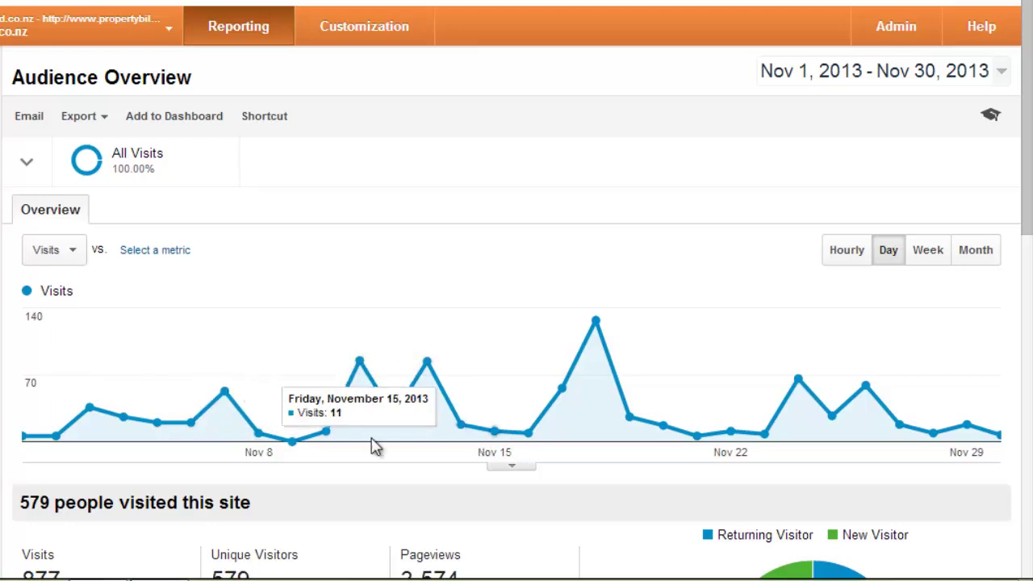
Scroll to the summary tiles: 4.08 pages/visit, 00:02:40 duration, 43.67% bounce rate, 39.45% new visits
{"action": "scroll", "coordinate": [350, 443], "scroll_direction": "down", "scroll_amount": 3}
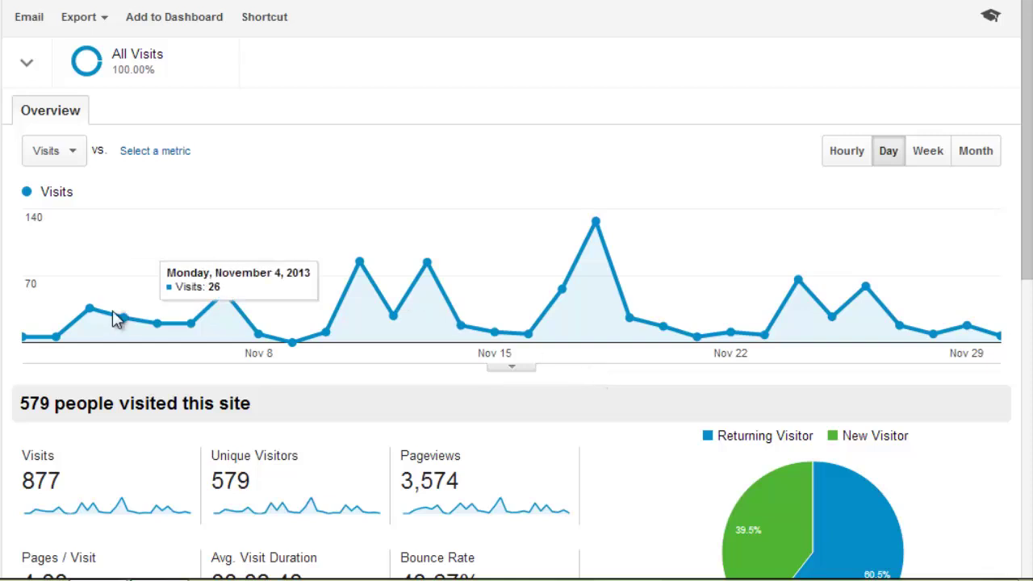
{"action": "mouse_move", "coordinate": [292, 343]}
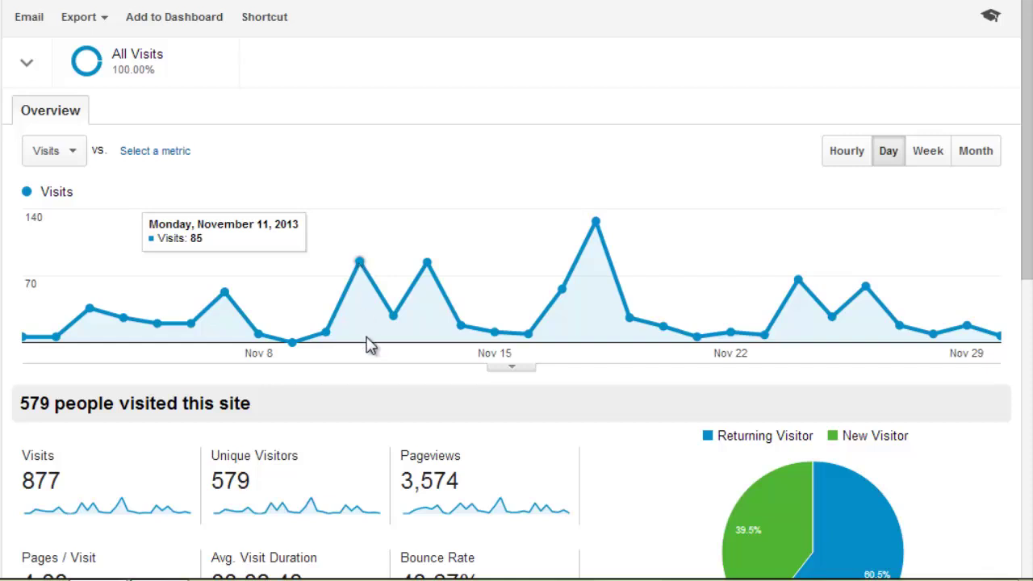
{"action": "scroll", "coordinate": [369, 346], "scroll_direction": "down", "scroll_amount": 2}
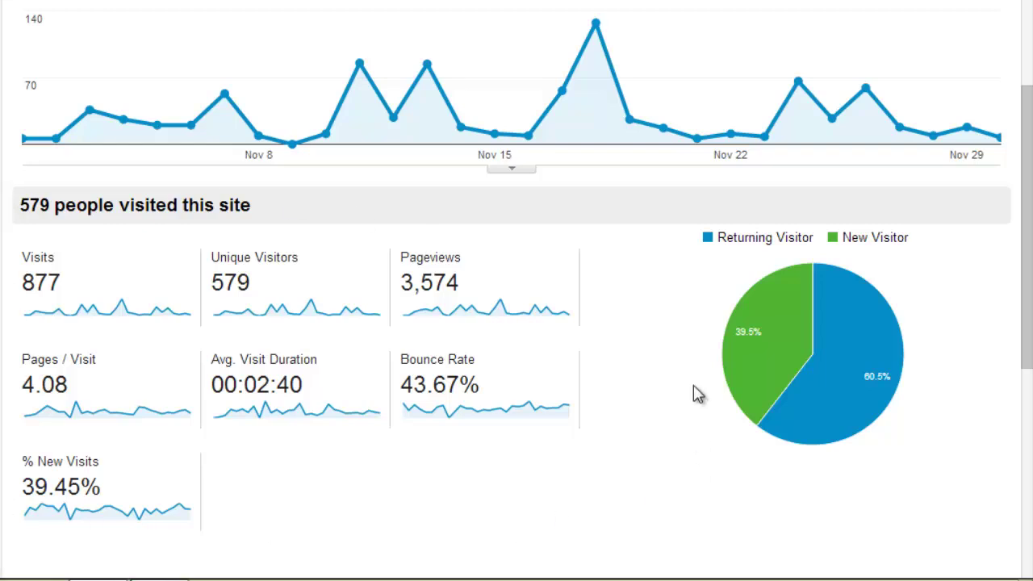
{"action": "mouse_move", "coordinate": [100, 264]}
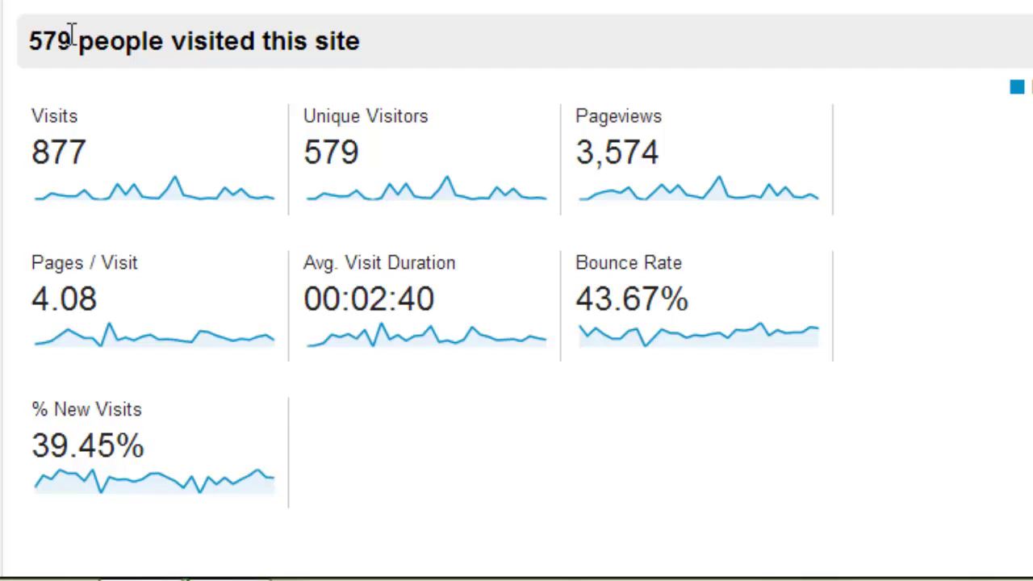
{"action": "left_click_drag", "start_coordinate": [73, 37], "coordinate": [29, 42]}
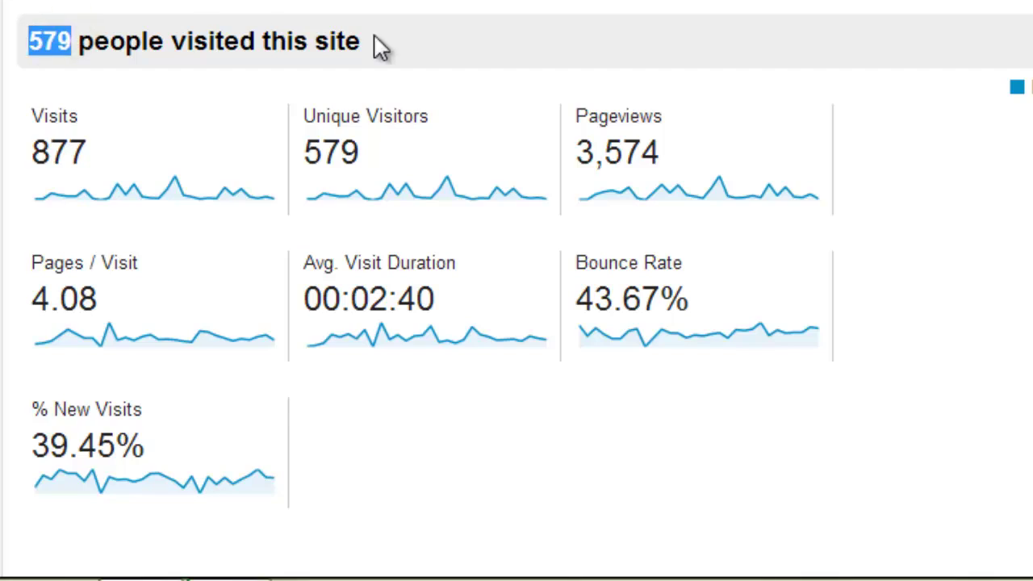
{"action": "left_click", "coordinate": [448, 37]}
{"action": "left_click_drag", "start_coordinate": [429, 117], "coordinate": [306, 131]}
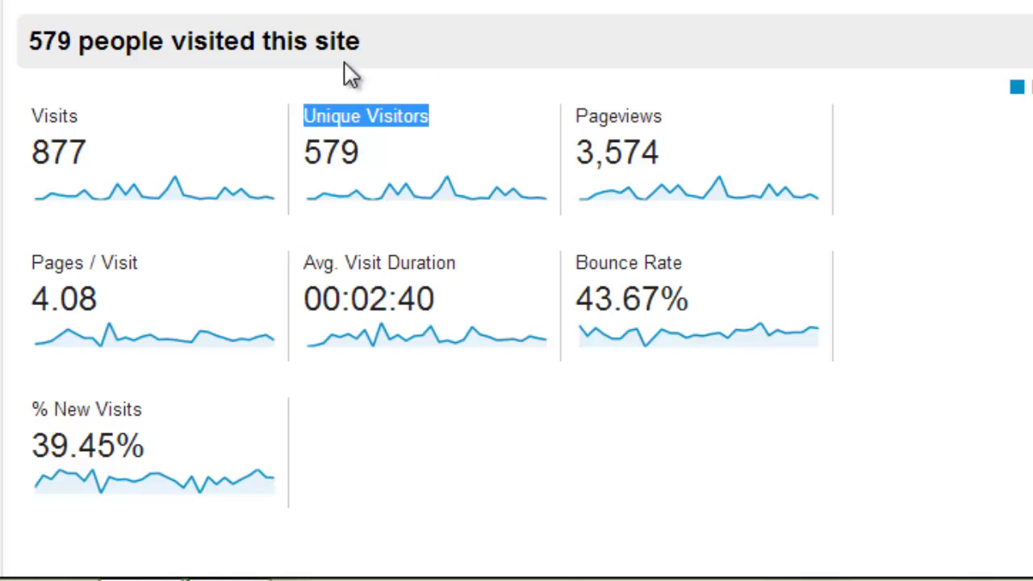
{"action": "left_click", "coordinate": [107, 95]}
{"action": "triple_click", "coordinate": [97, 149]}
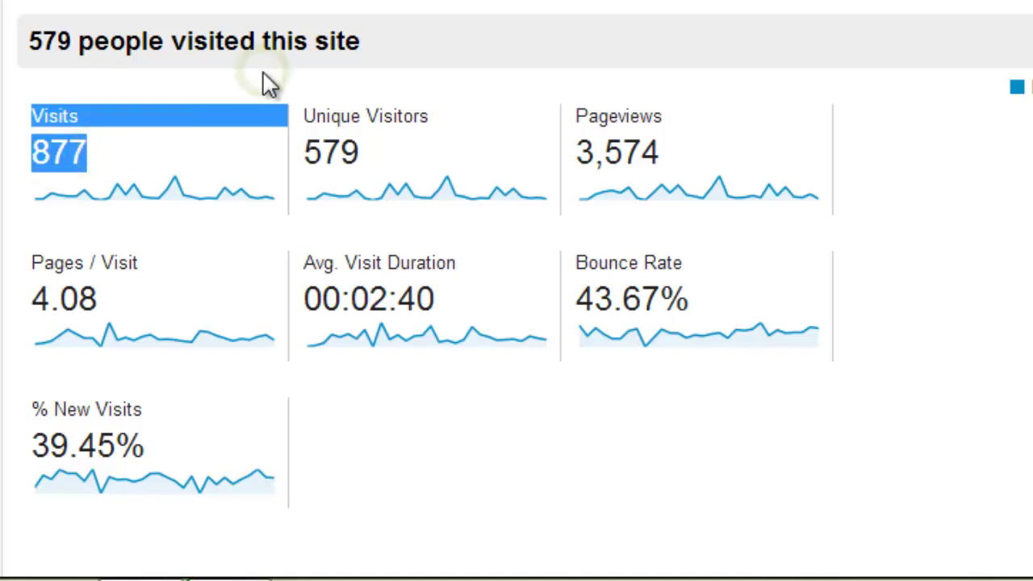
{"action": "scroll", "coordinate": [269, 85], "scroll_direction": "up", "scroll_amount": 2}
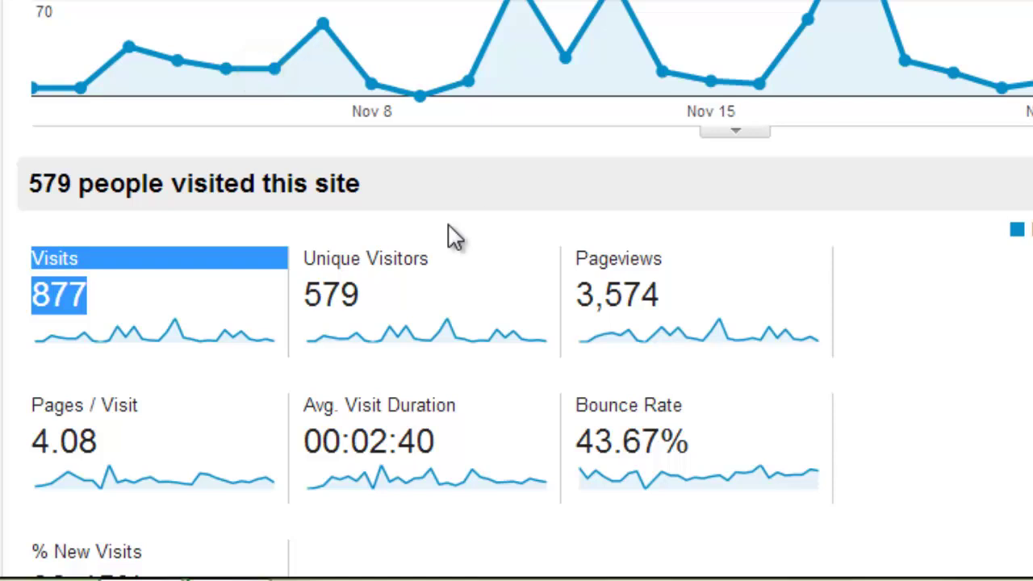
{"action": "left_click", "coordinate": [339, 294]}
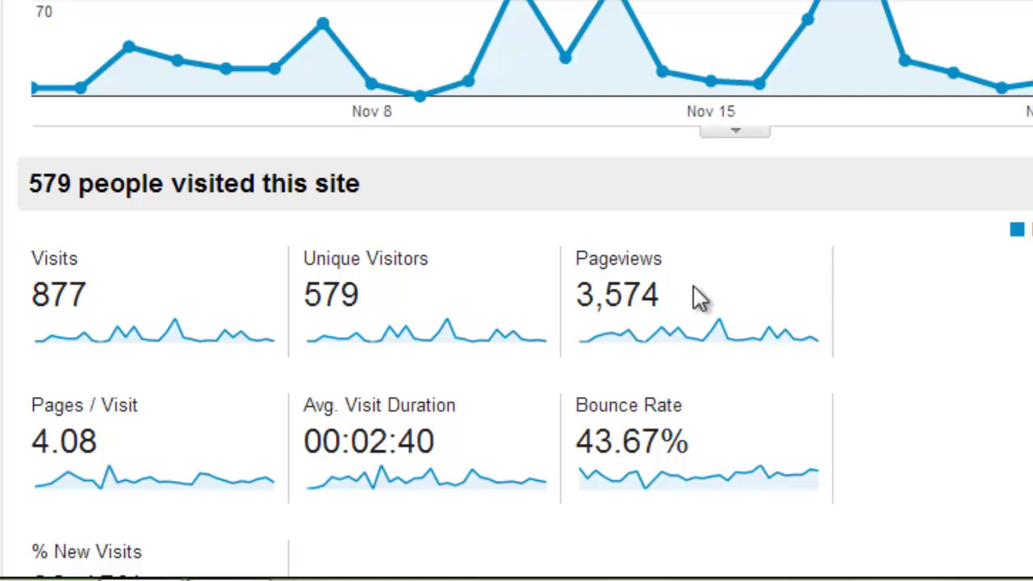
Scroll to the visitor pie chart showing 60.5% returning and 39.5% new visitors
{"action": "scroll", "coordinate": [697, 297], "scroll_direction": "down", "scroll_amount": 2}
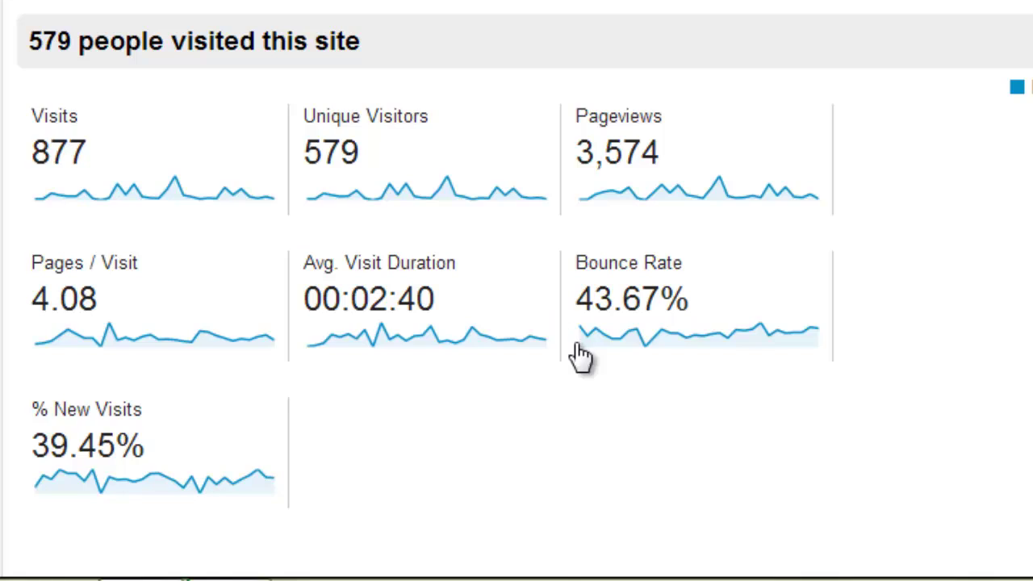
{"action": "mouse_move", "coordinate": [567, 270]}
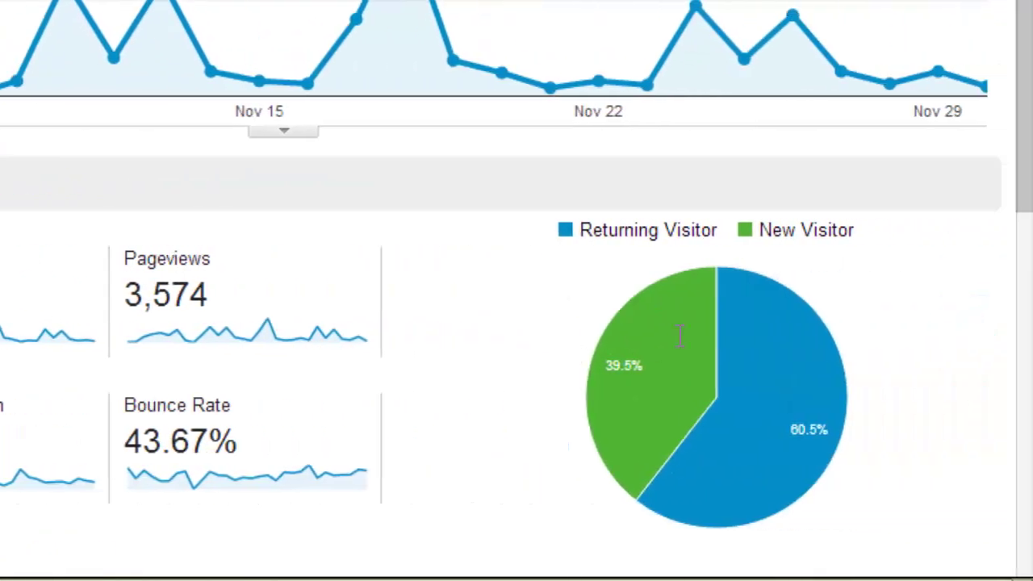
{"action": "mouse_move", "coordinate": [726, 349]}
Scroll back to the report header and daily Visits chart peaking near 140
{"action": "mouse_move", "coordinate": [641, 316]}
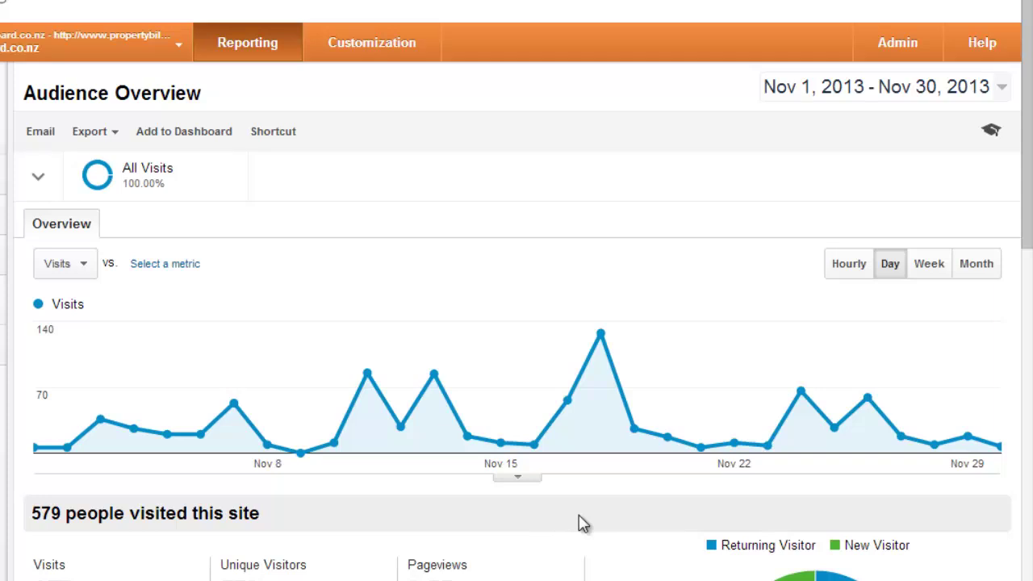
{"action": "scroll", "coordinate": [585, 524], "scroll_direction": "down", "scroll_amount": 1}
{"action": "scroll", "coordinate": [583, 523], "scroll_direction": "down", "scroll_amount": 1}
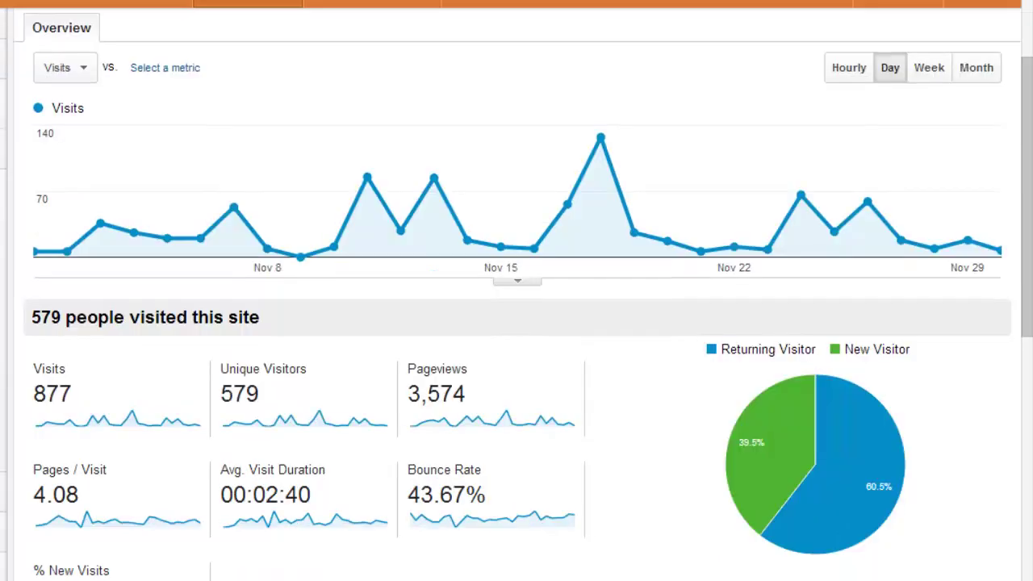
{"action": "scroll", "coordinate": [645, 471], "scroll_direction": "down", "scroll_amount": 1}
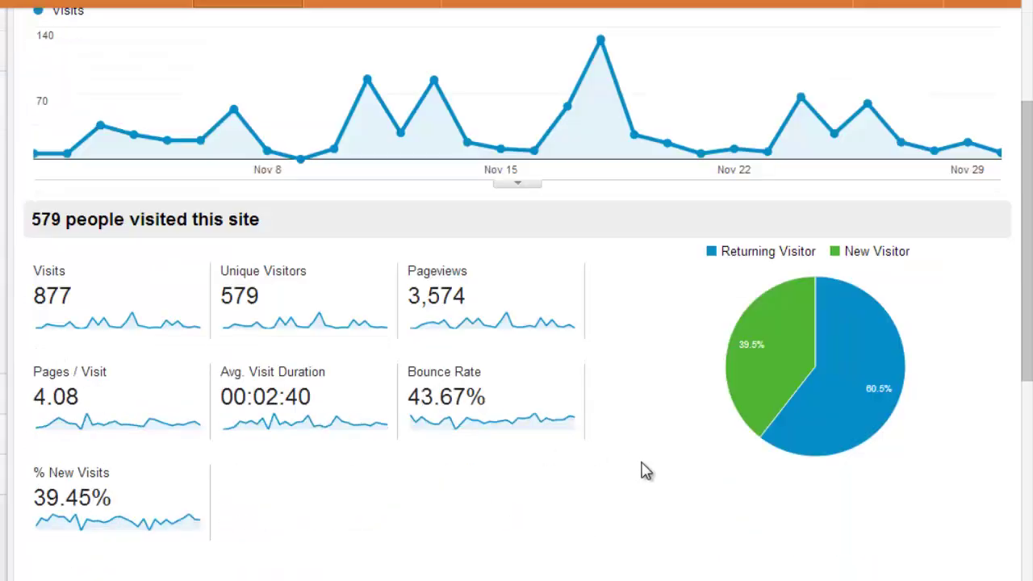
{"action": "scroll", "coordinate": [646, 470], "scroll_direction": "down", "scroll_amount": 1}
{"action": "scroll", "coordinate": [645, 471], "scroll_direction": "up", "scroll_amount": 4}
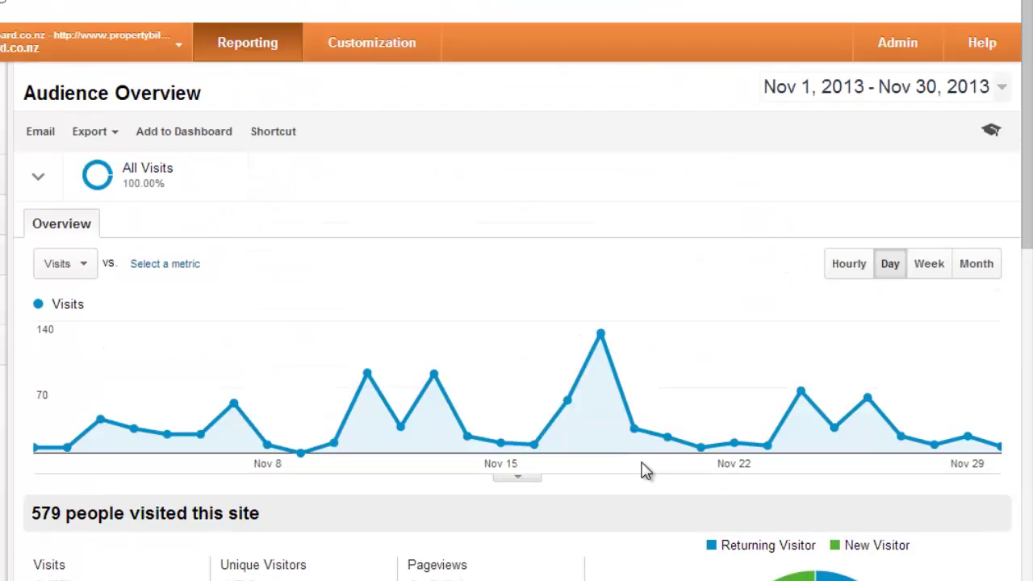